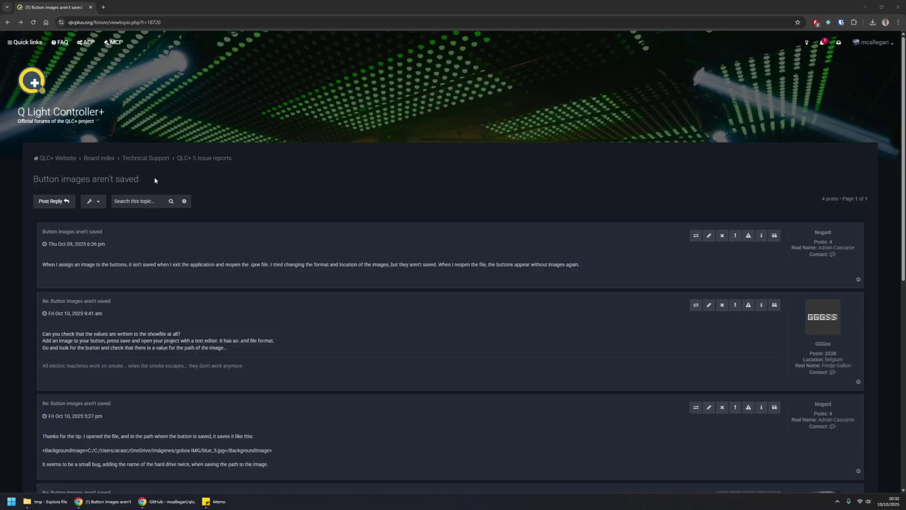
scroll(435, 217, down, 3)
scroll(418, 282, down, 2)
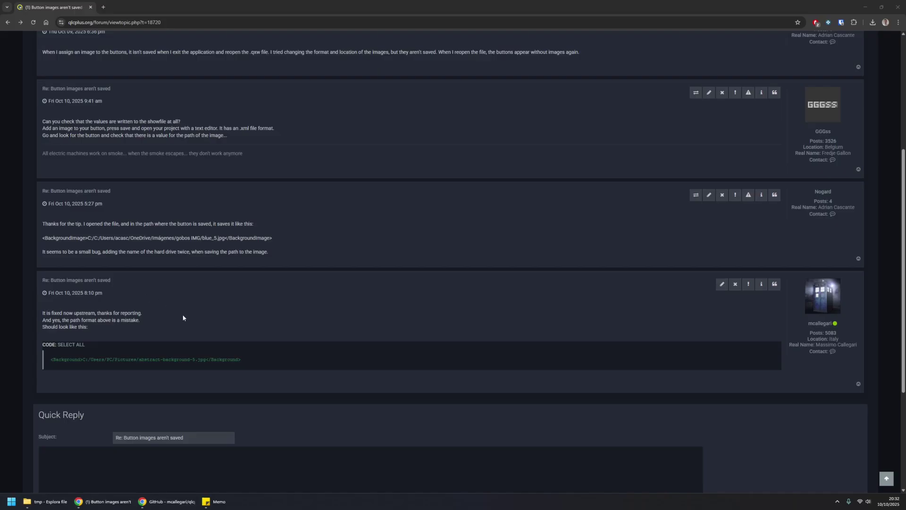
scroll(392, 286, up, 5)
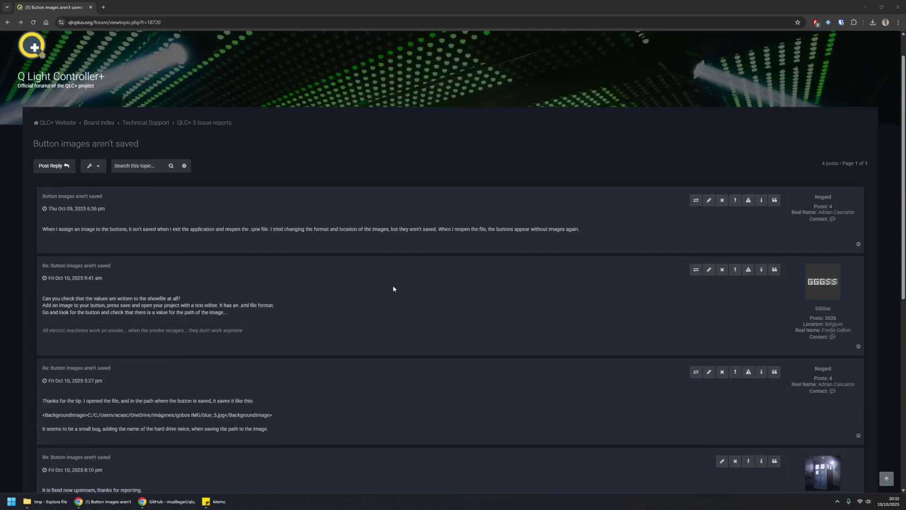
scroll(391, 289, down, 2)
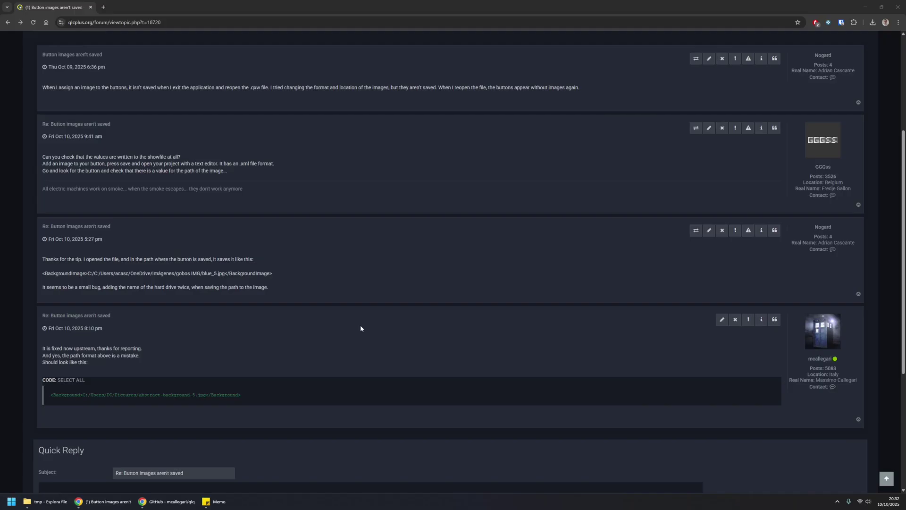
scroll(360, 327, up, 3)
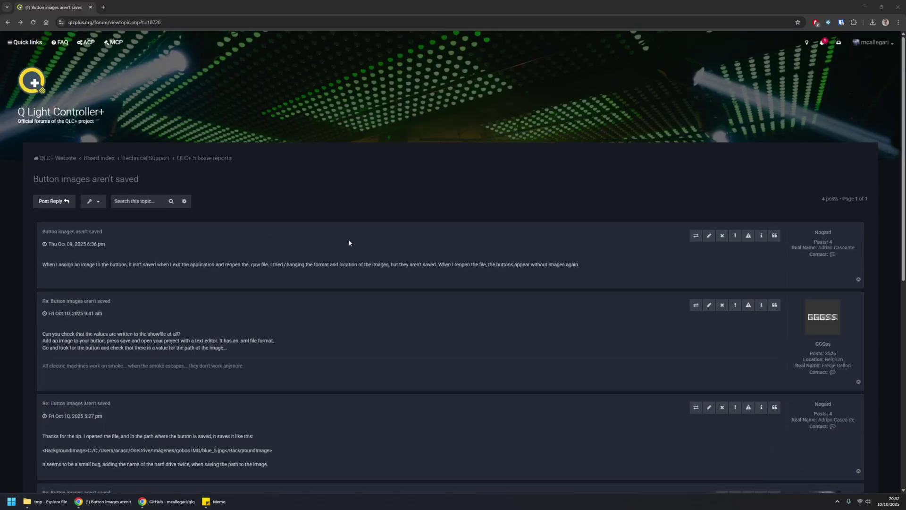
- Follow the QLC+ Website header link from the forum thread to qlcplus.org
click(32, 82)
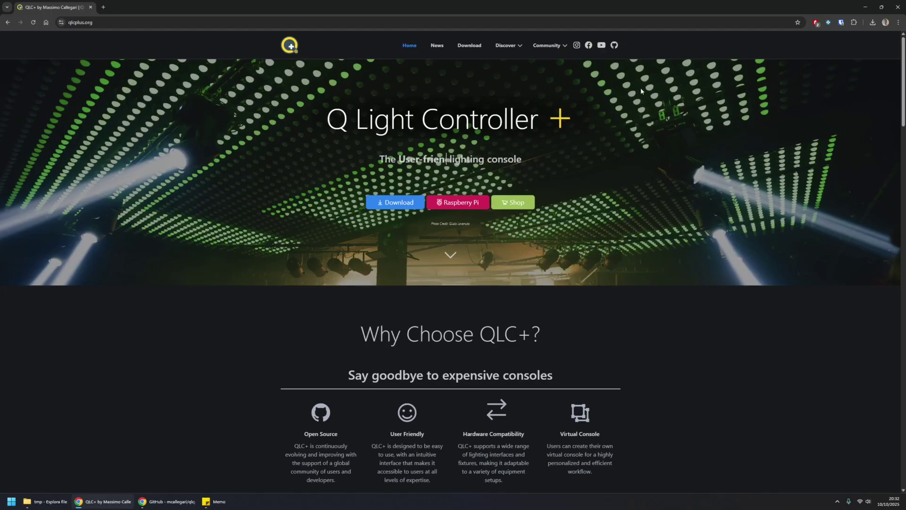
- Open the mcallegari/qlcplus GitHub repository, then bring up its signed-out private window
click(615, 45)
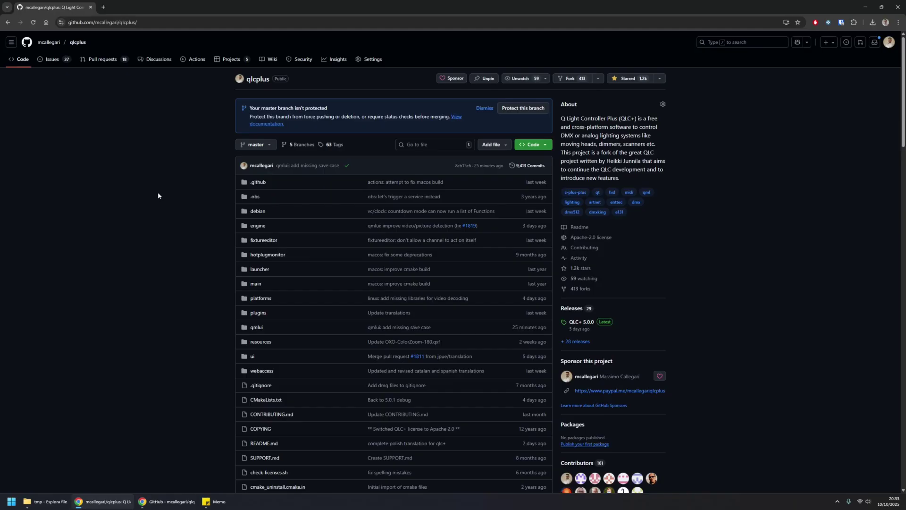
click(166, 502)
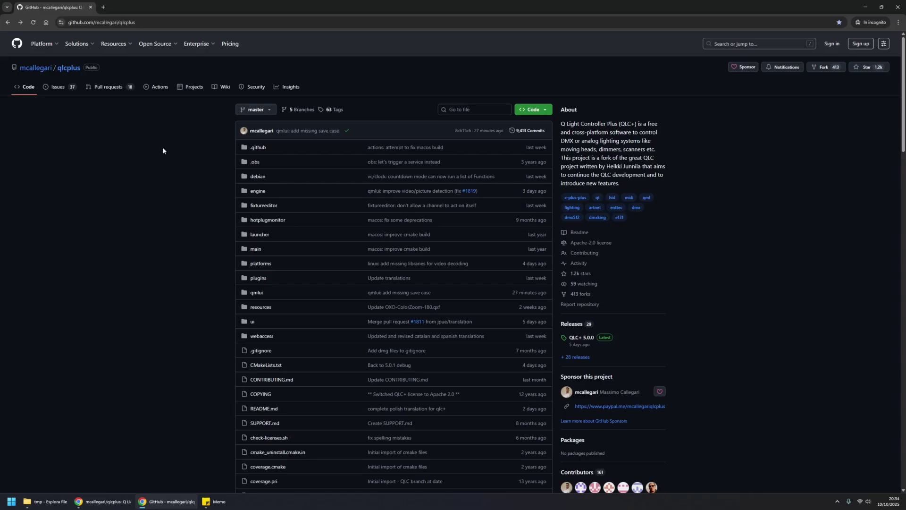
- Browse the Actions runs list and open successful run #1670, 'qmlui: add missing save case'
click(156, 86)
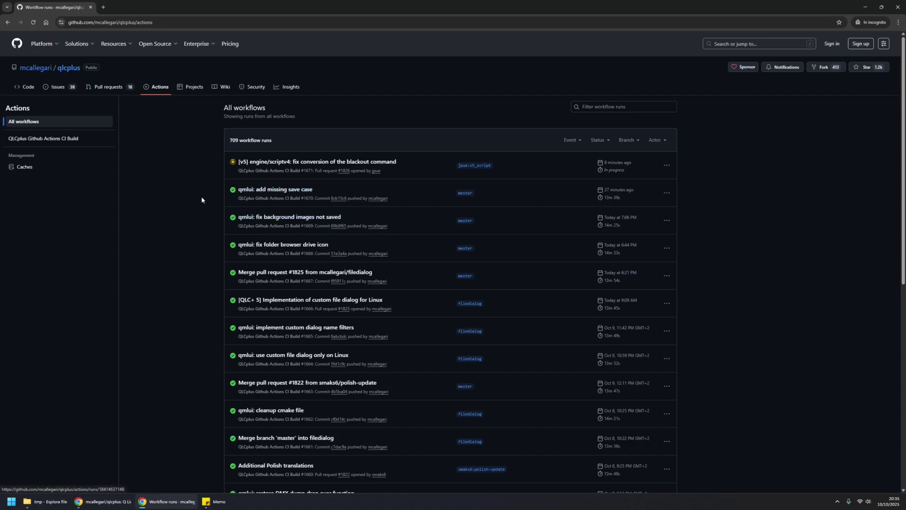
click(272, 192)
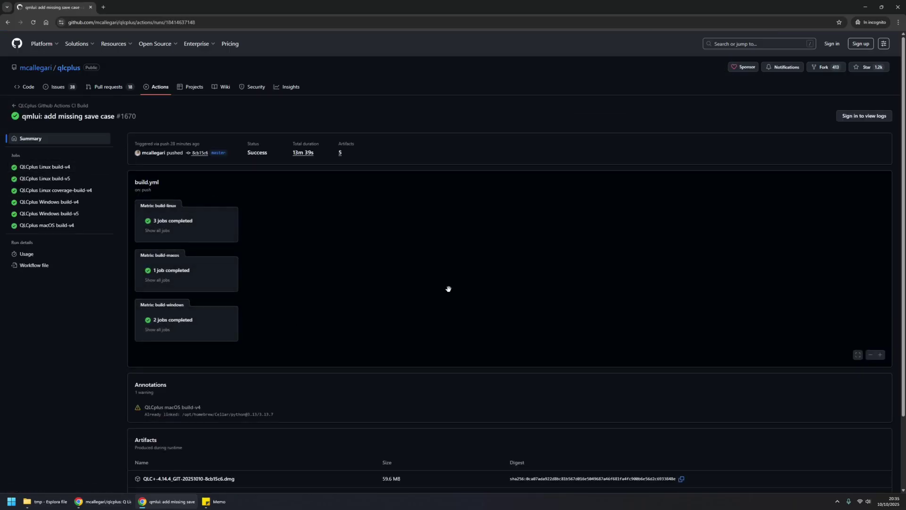
scroll(380, 381, down, 2)
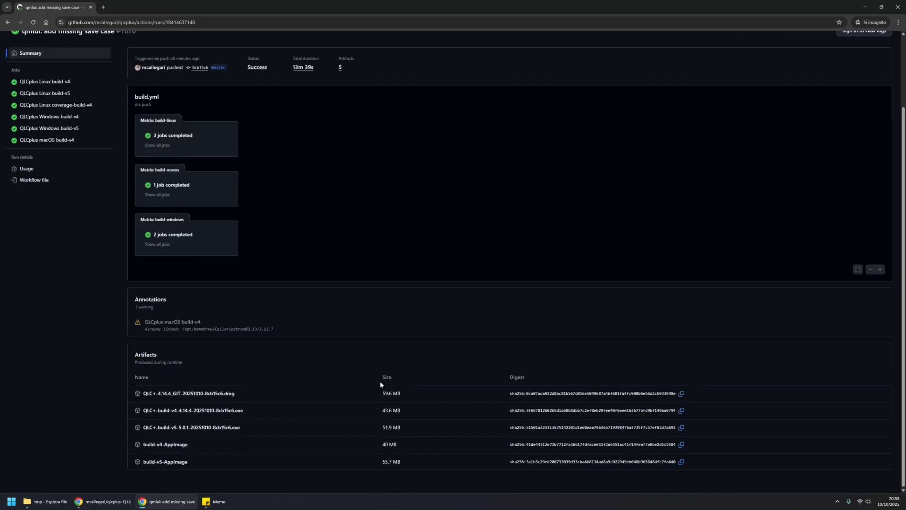
scroll(395, 339, up, 2)
scroll(299, 380, down, 2)
- Check run #1670's five artifact names, including build-v5 5.0.1 Windows, then return to the signed-in window
drag(154, 394, 186, 394)
mouse_move(167, 410)
mouse_down()
mouse_move(203, 410)
mouse_move(211, 427)
mouse_up()
click(153, 444)
mouse_move(150, 444)
mouse_down()
mouse_move(172, 444)
mouse_move(168, 462)
mouse_up()
click(350, 398)
scroll(733, 213, up, 5)
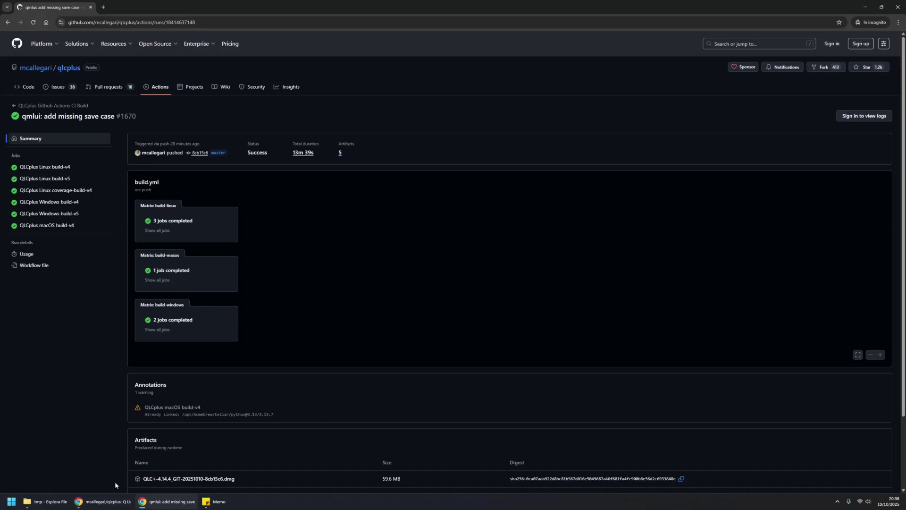
click(103, 501)
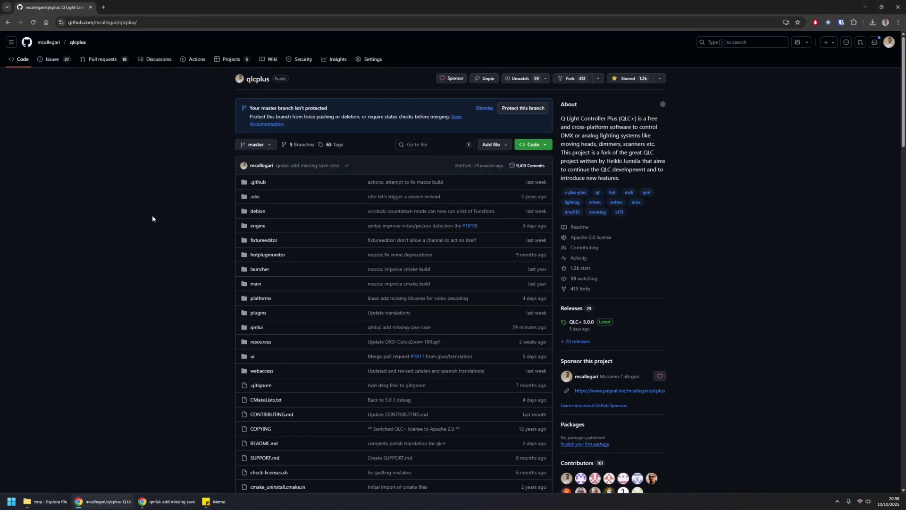
- Open run #1670 while signed in and download the build-v5 5.0.1 Windows artifact
click(193, 59)
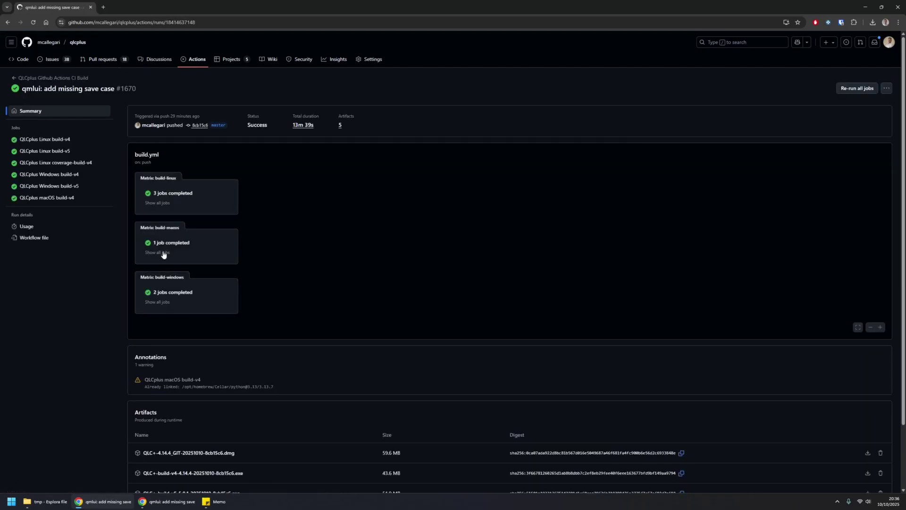
scroll(357, 382, down, 2)
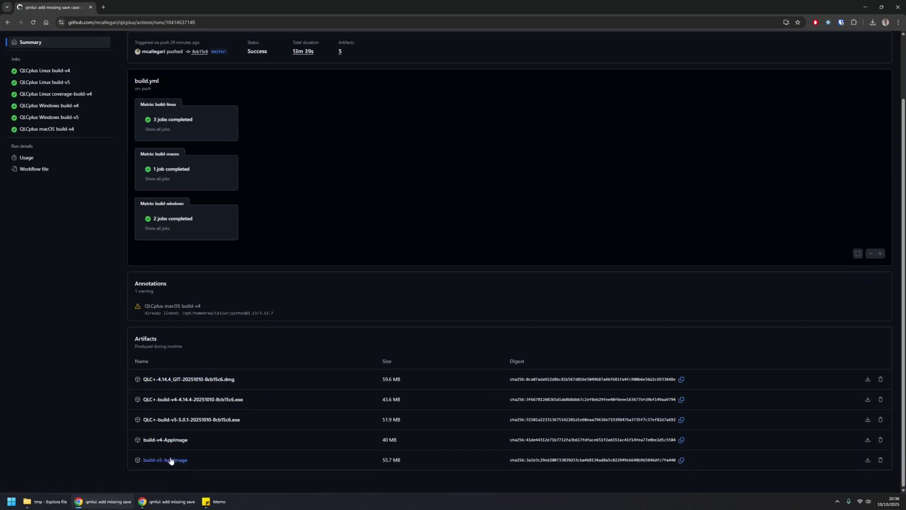
drag(156, 338, 133, 340)
click(211, 347)
click(191, 420)
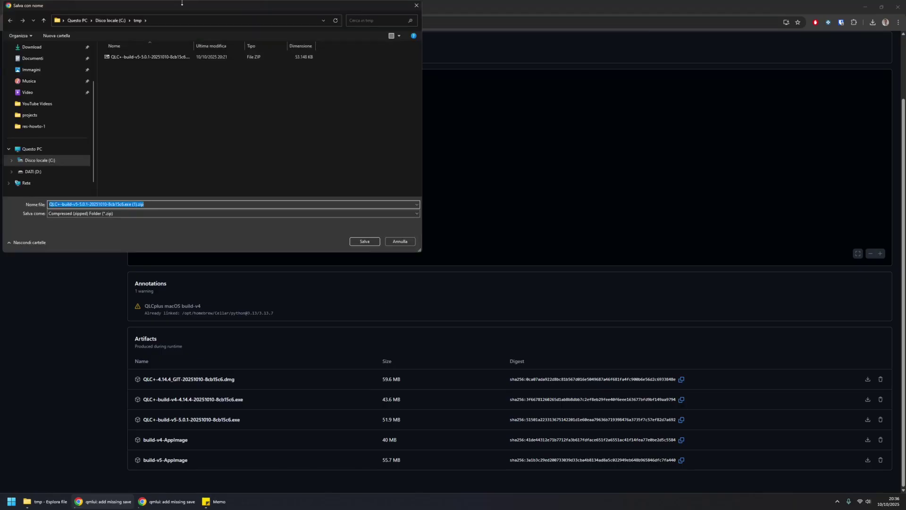
- Cancel the duplicate zip save and switch to the tmp folder in File Explorer
drag(181, 4, 312, 99)
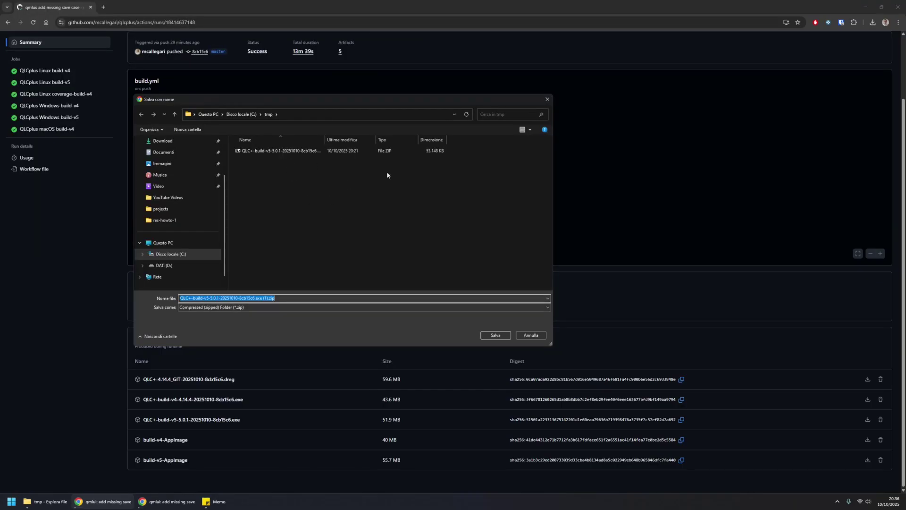
click(531, 335)
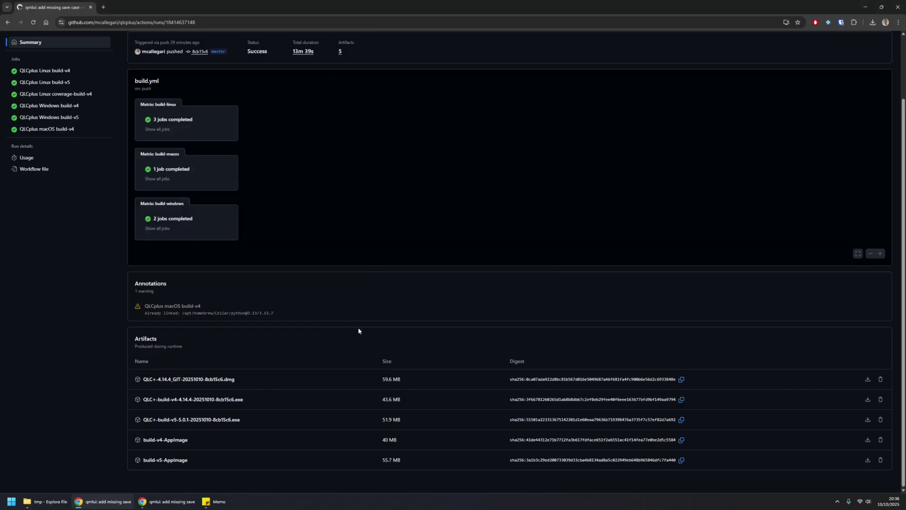
click(50, 502)
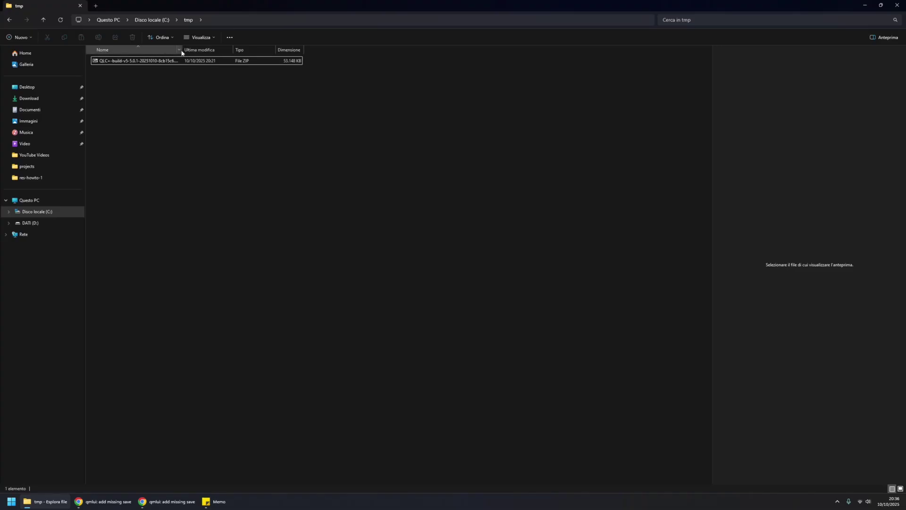
- Extract build-v5-QLC+_5.0.0.exe from the downloaded zip into tmp and launch it
drag(182, 50, 234, 50)
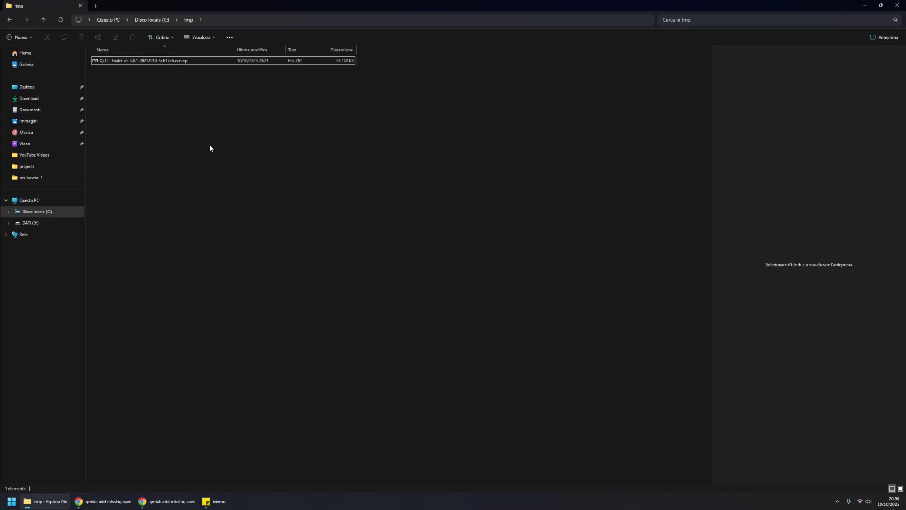
click(162, 61)
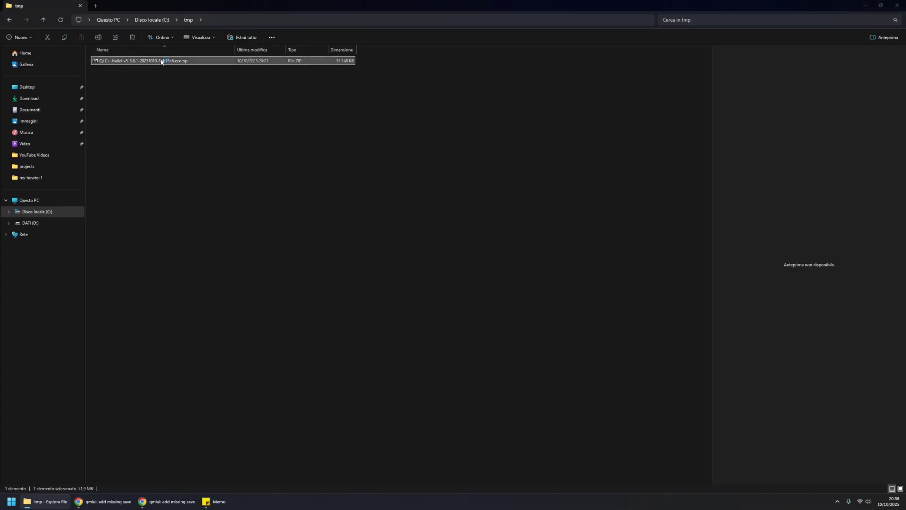
double_click(162, 61)
drag(397, 178, 216, 194)
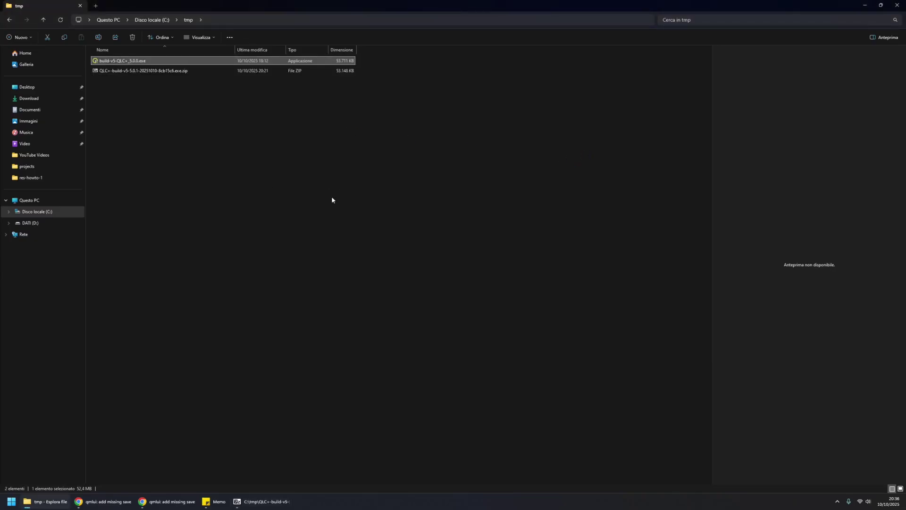
click(178, 84)
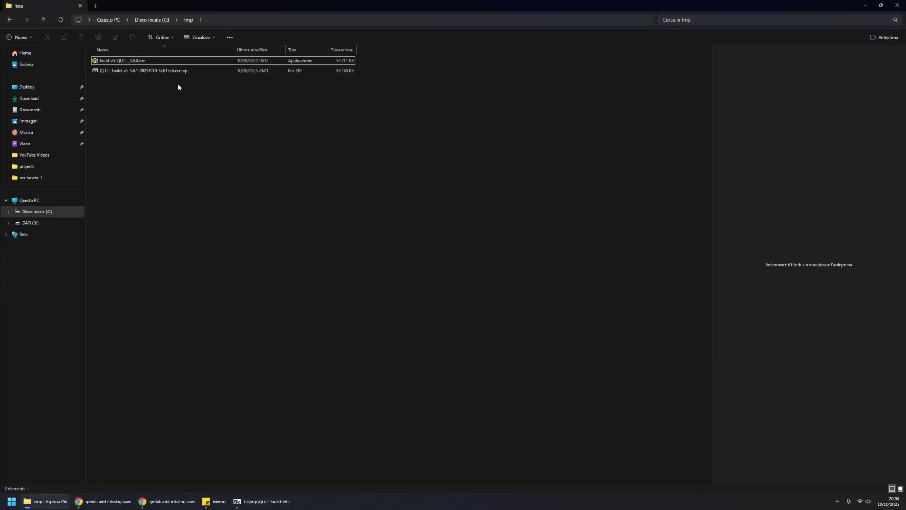
double_click(140, 65)
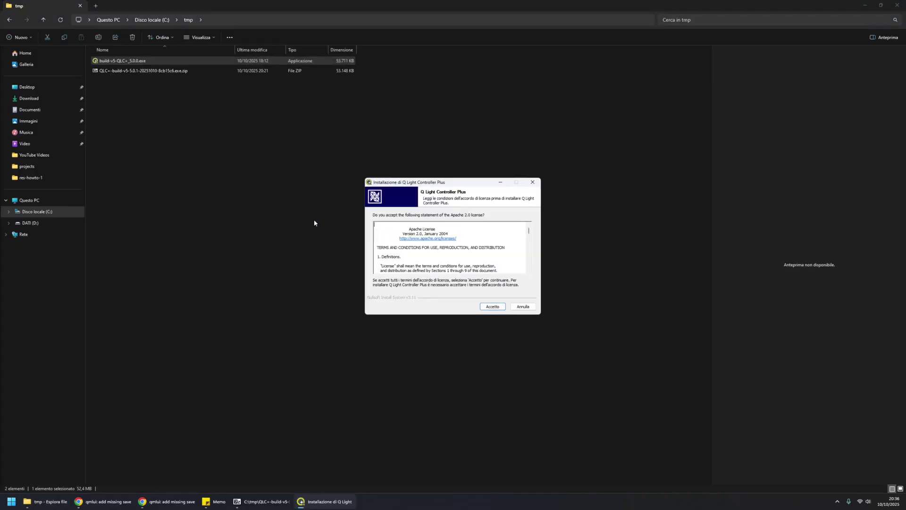
- Install QLC+ into C:\QLC+5-TEST, then open that folder to run qlcplus-qml.exe
click(493, 306)
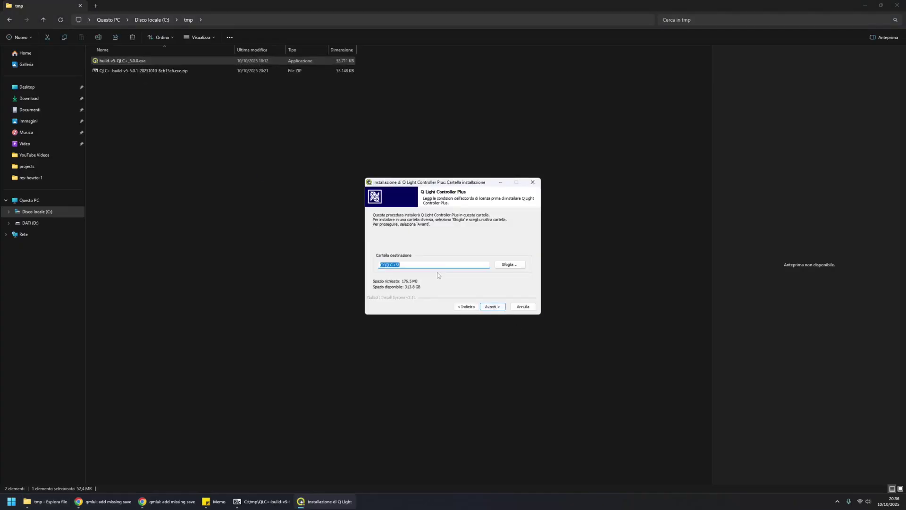
click(416, 264)
click(493, 306)
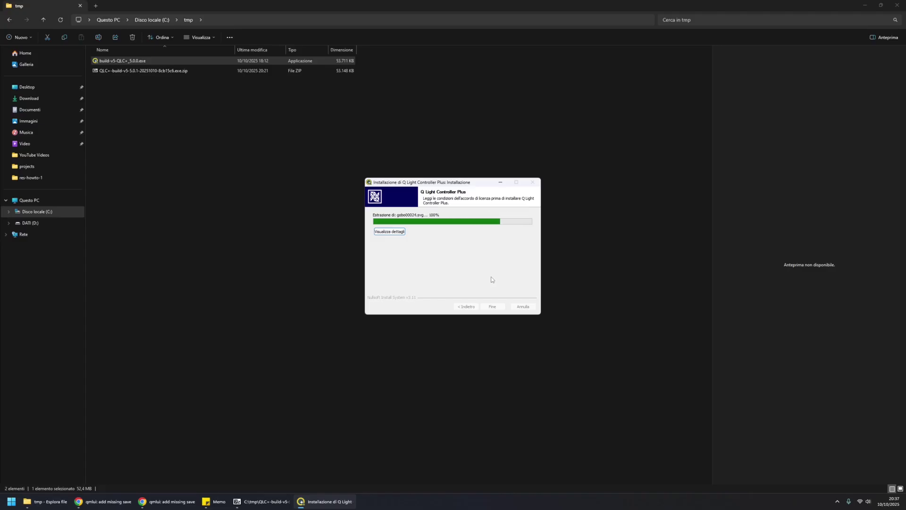
click(492, 307)
click(37, 211)
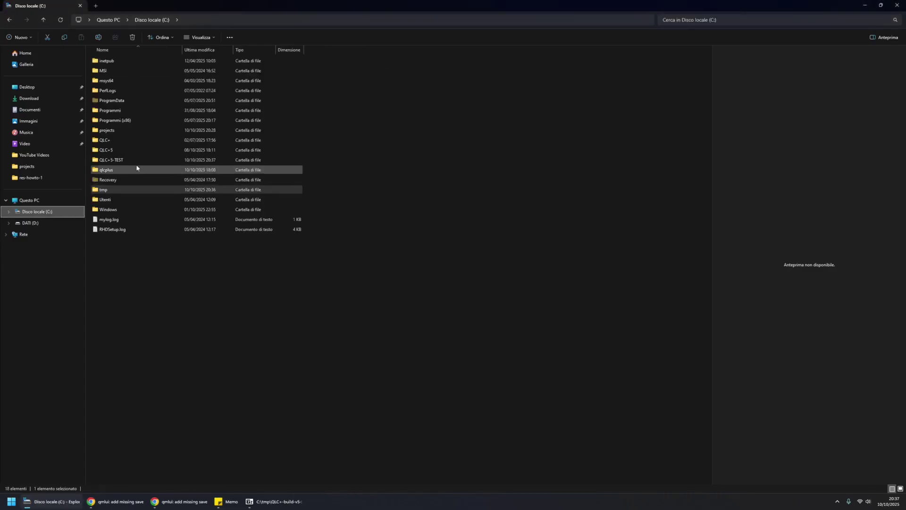
double_click(111, 160)
scroll(163, 284, down, 5)
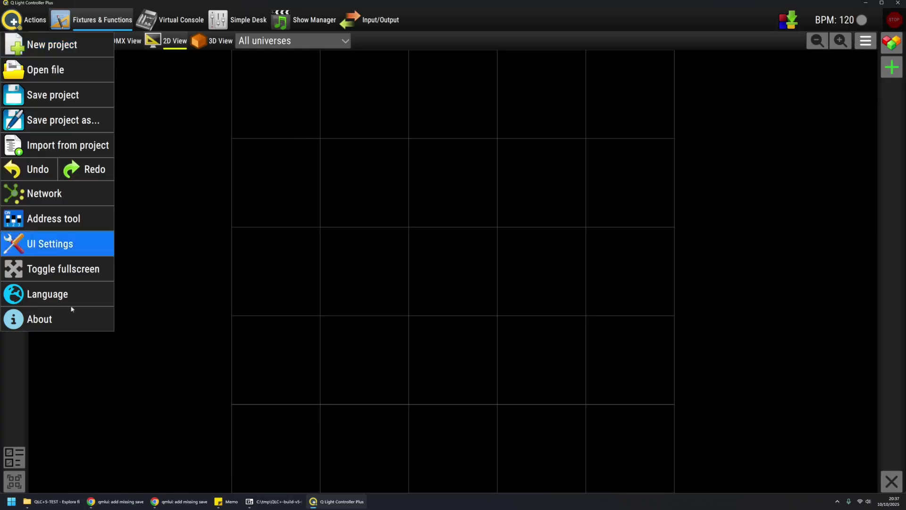
- Check version 5.0.1 GIT in the Actions menu's About dialog, then close it
click(39, 318)
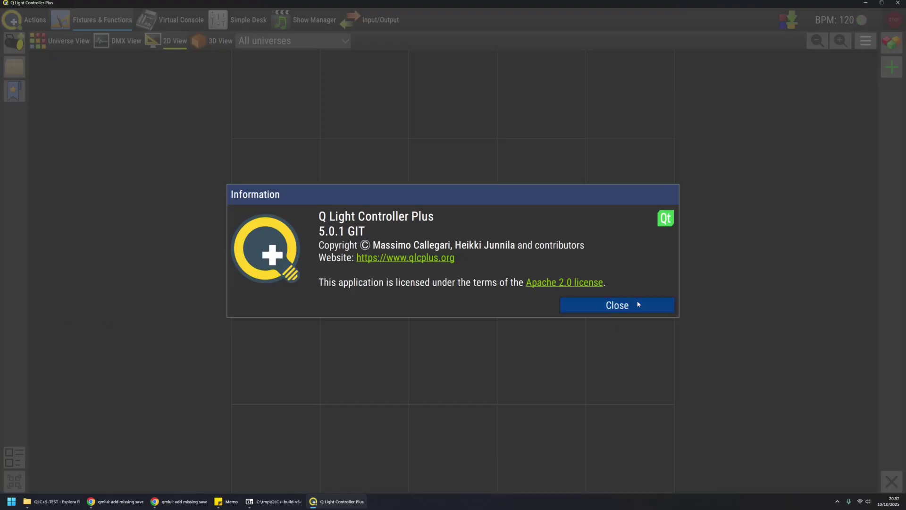
click(617, 305)
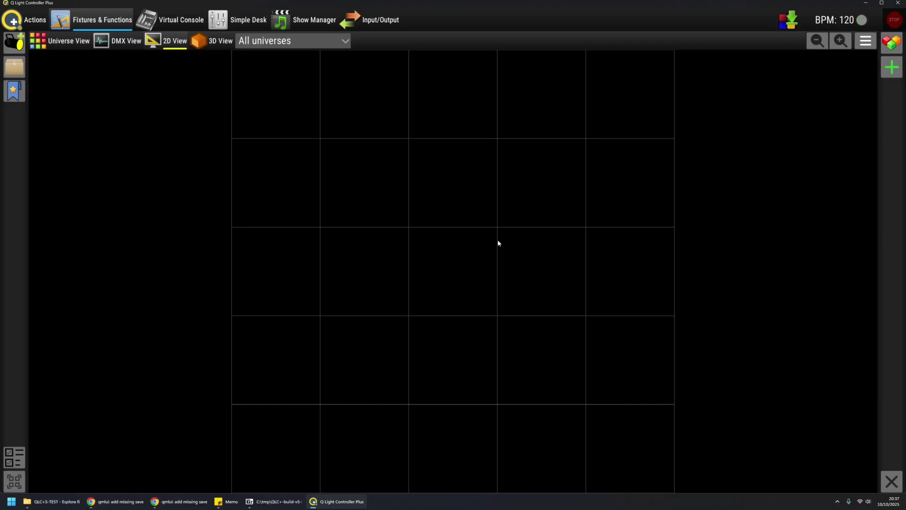